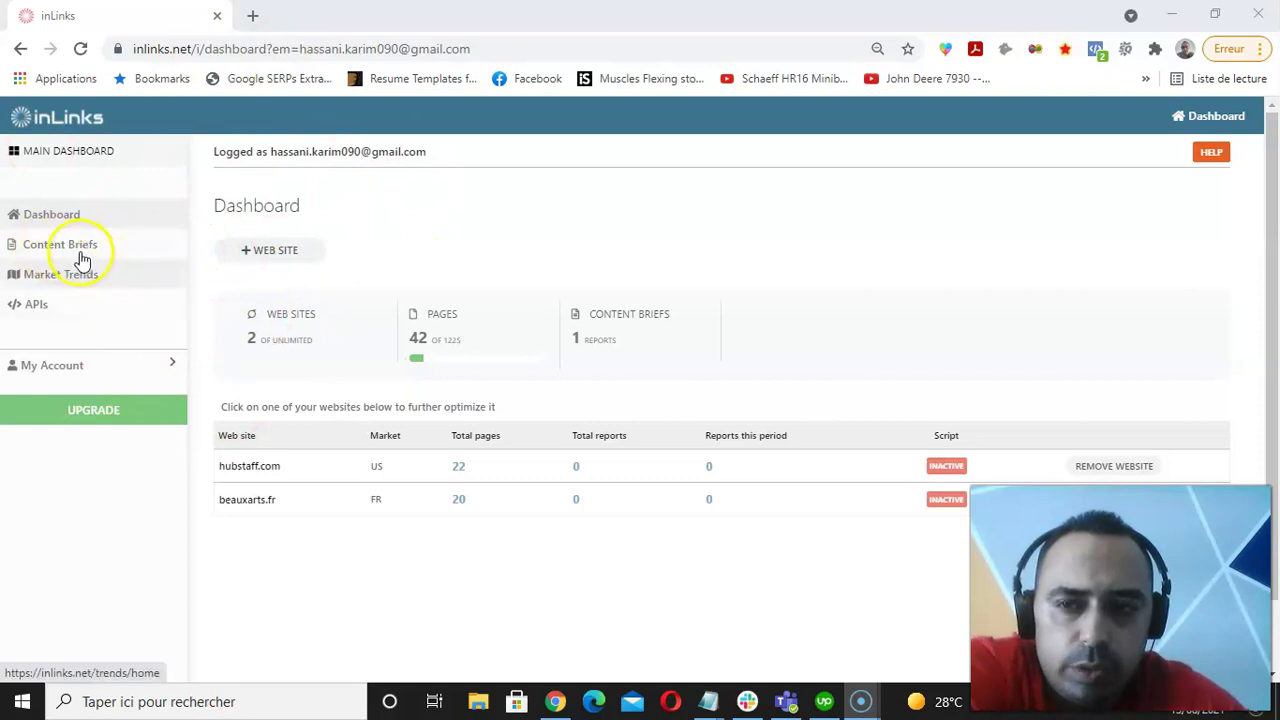
# - Start a new content brief and set its market to French / France
pyautogui.click(72, 250)
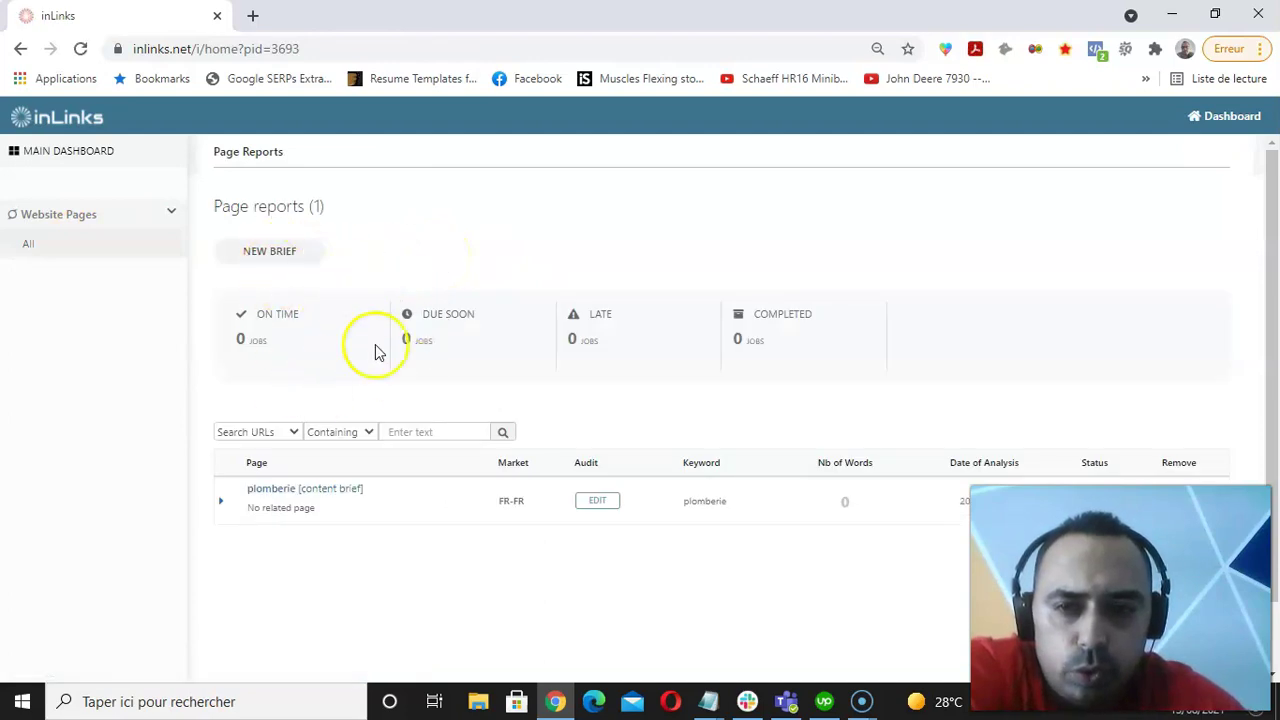
pyautogui.click(271, 258)
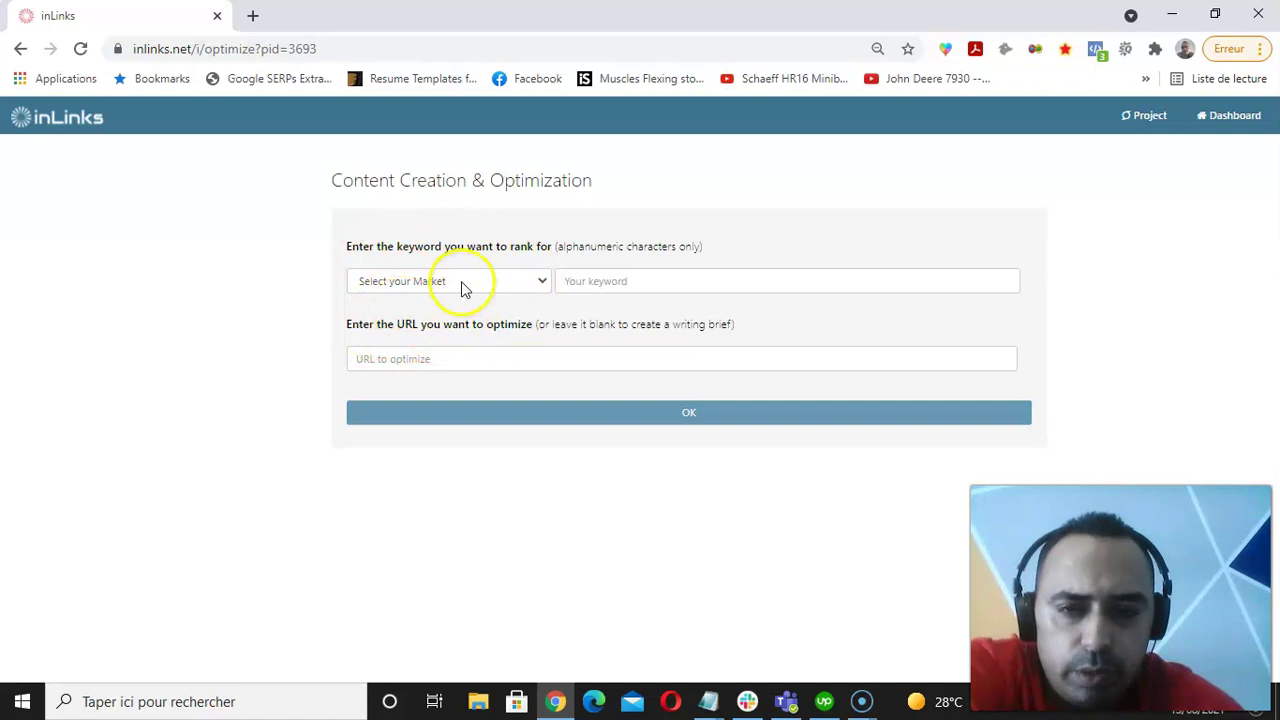
pyautogui.click(541, 286)
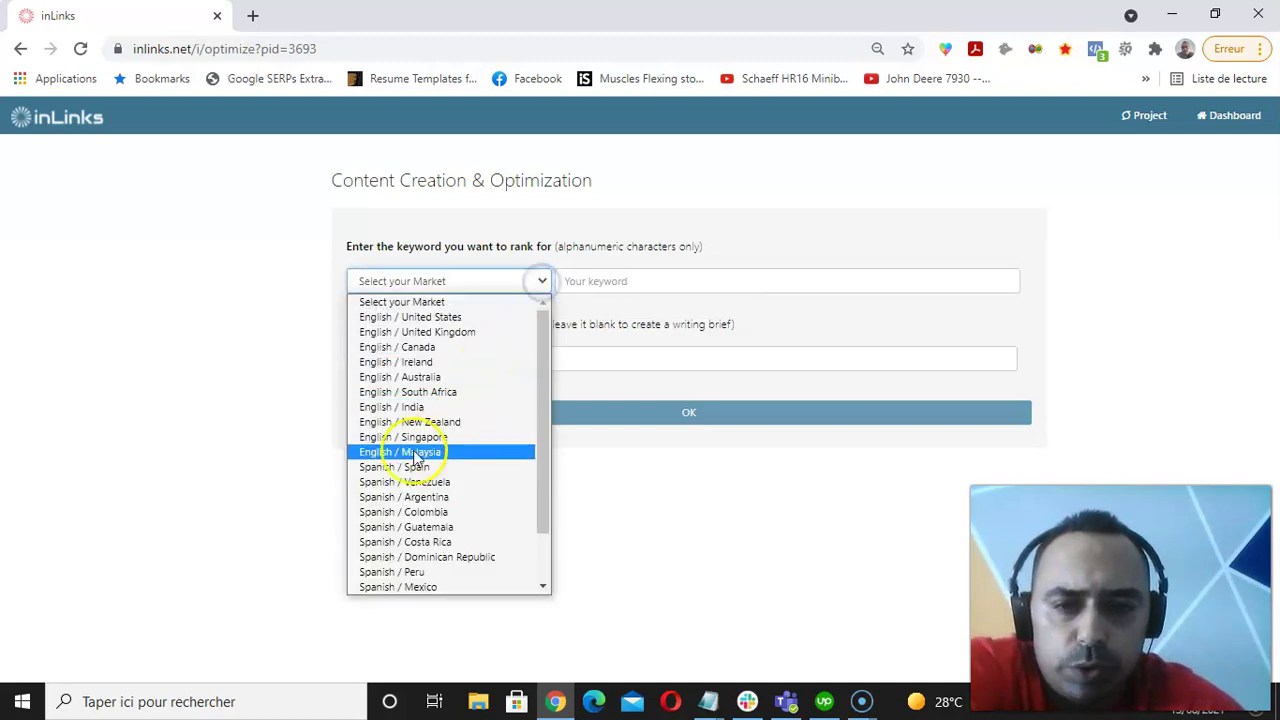
pyautogui.scroll(-1, 430, 440)
pyautogui.click(400, 557)
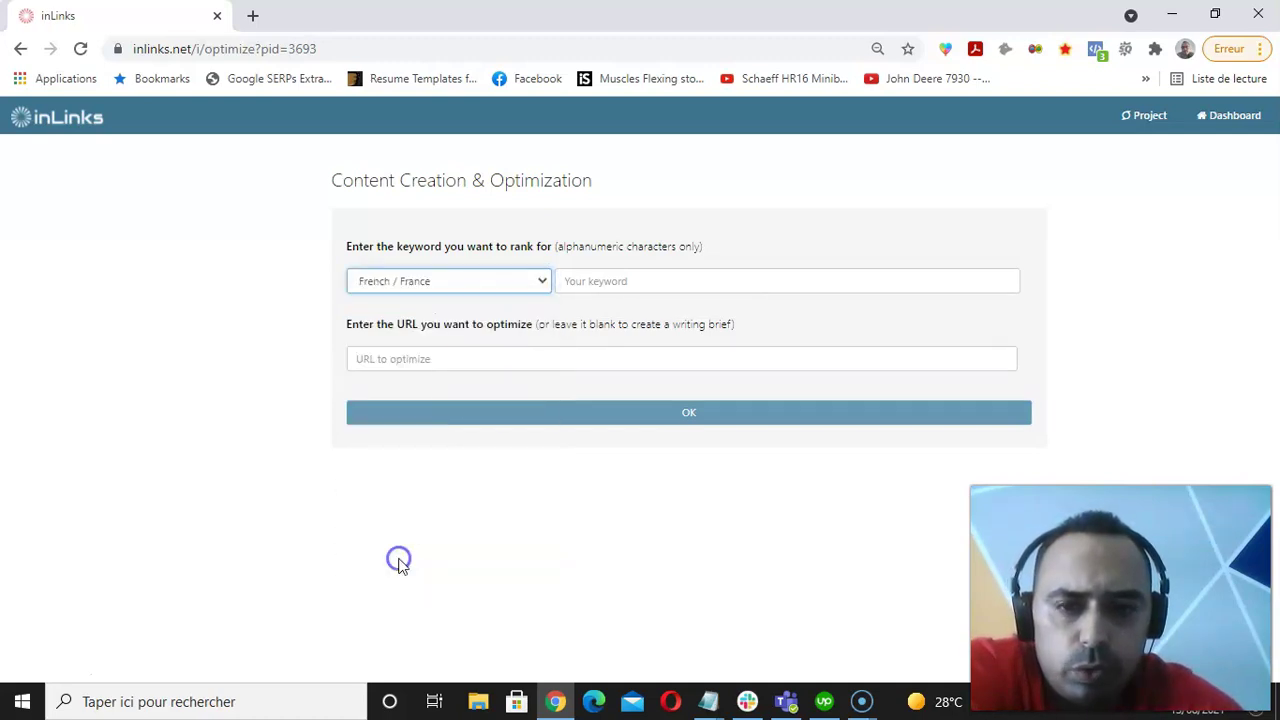
# - Enter "plomberie" as the keyword to rank for, leave the URL blank, and launch the brief's analysis
pyautogui.click(605, 281)
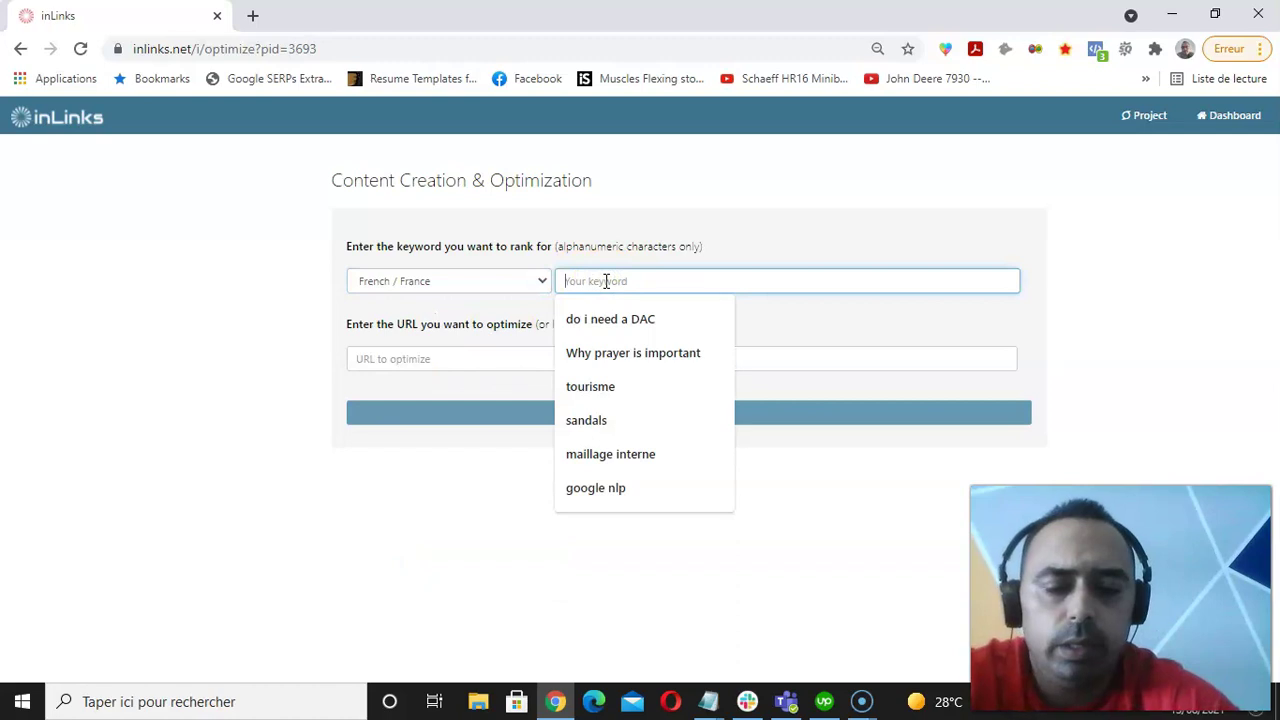
pyautogui.write('plom')
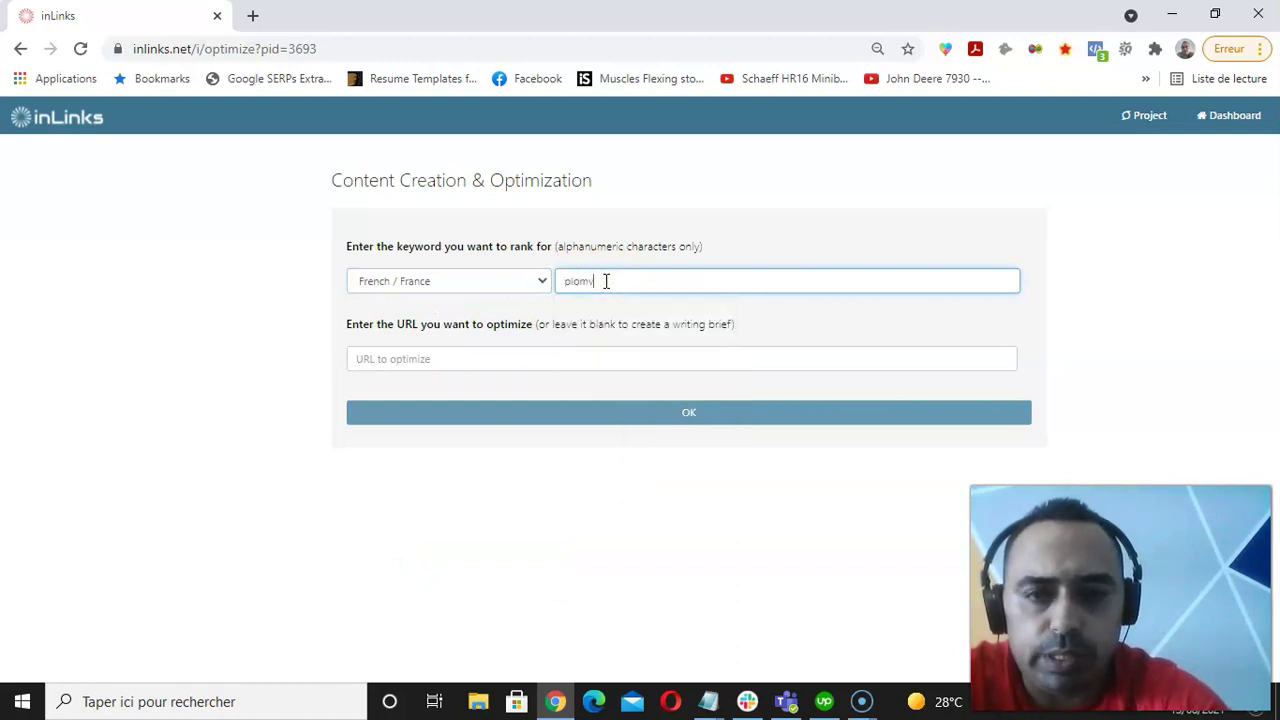
pyautogui.write('berie')
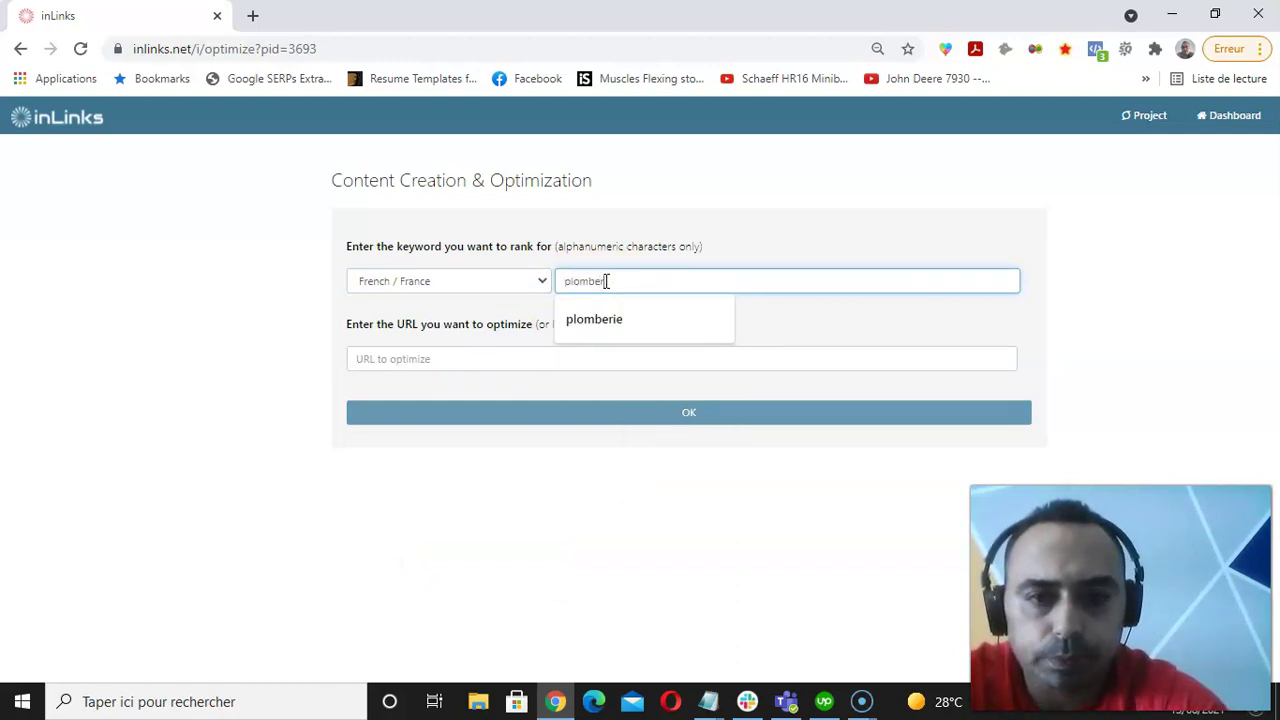
pyautogui.click(636, 360)
pyautogui.click(687, 417)
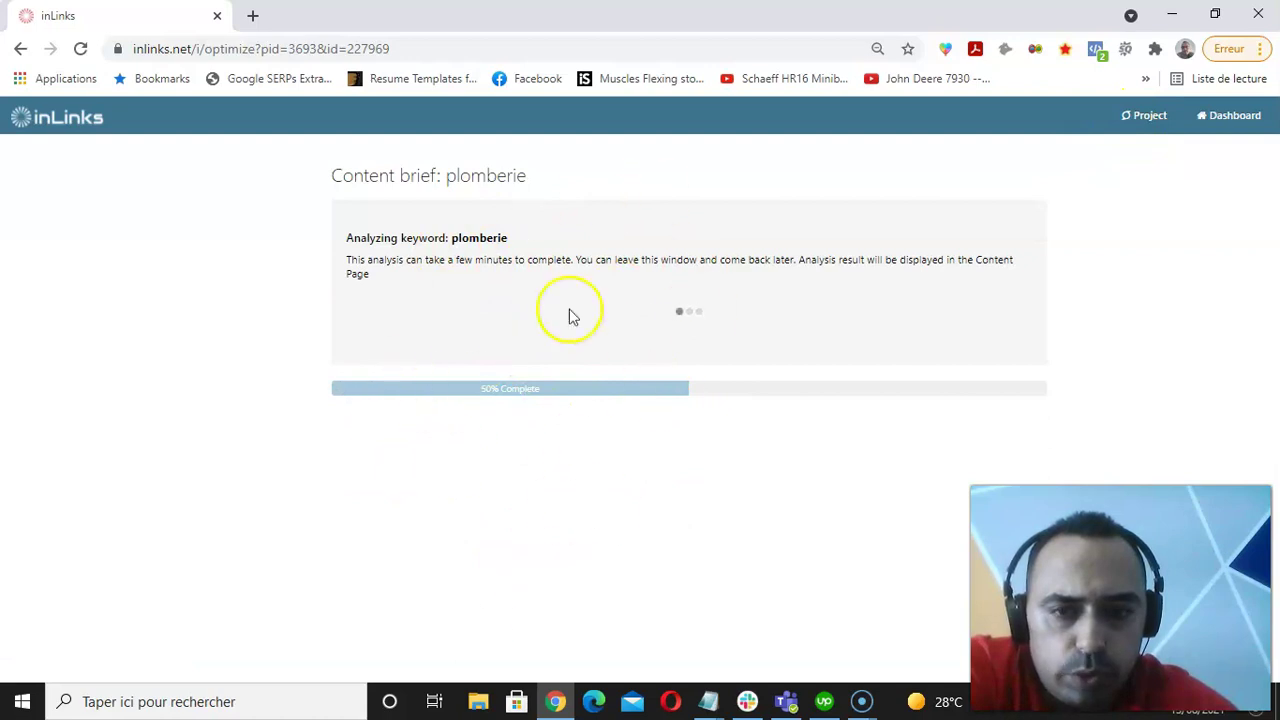
# - Return to the project's page reports, open the already analysed plomberie content brief and skim its topic list
pyautogui.click(1148, 122)
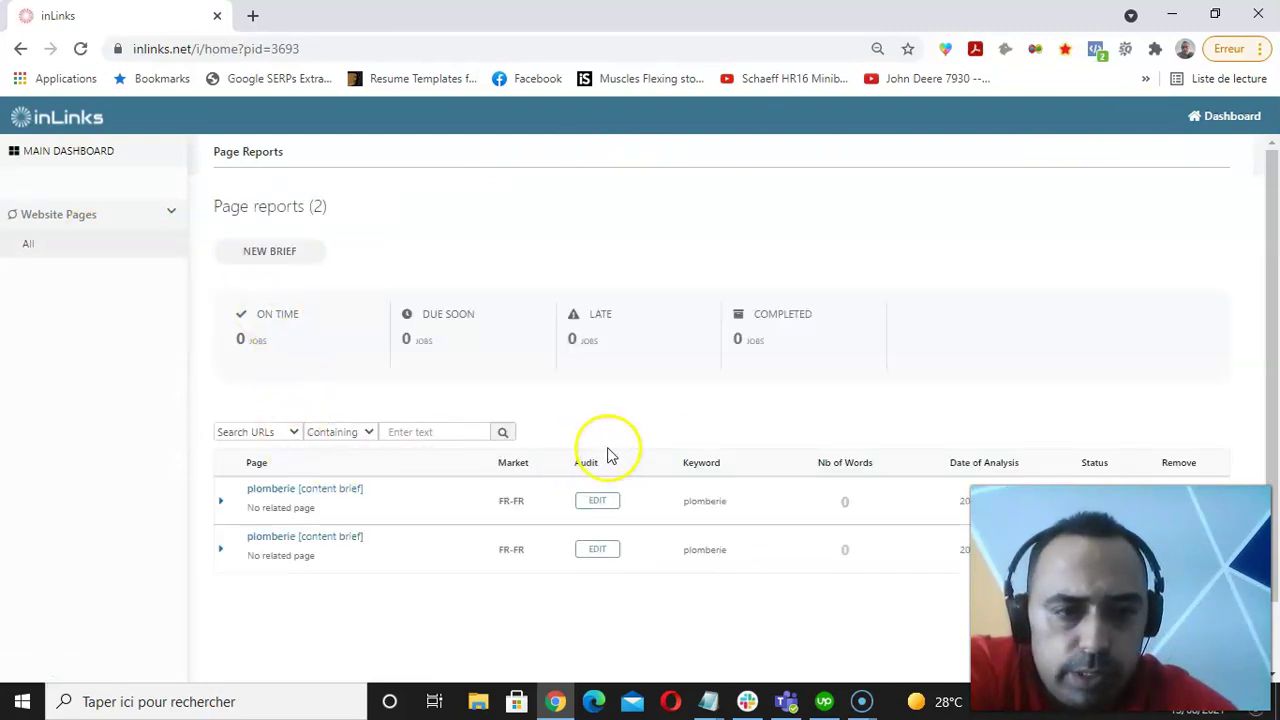
pyautogui.scroll(-1, 560, 490)
pyautogui.click(288, 462)
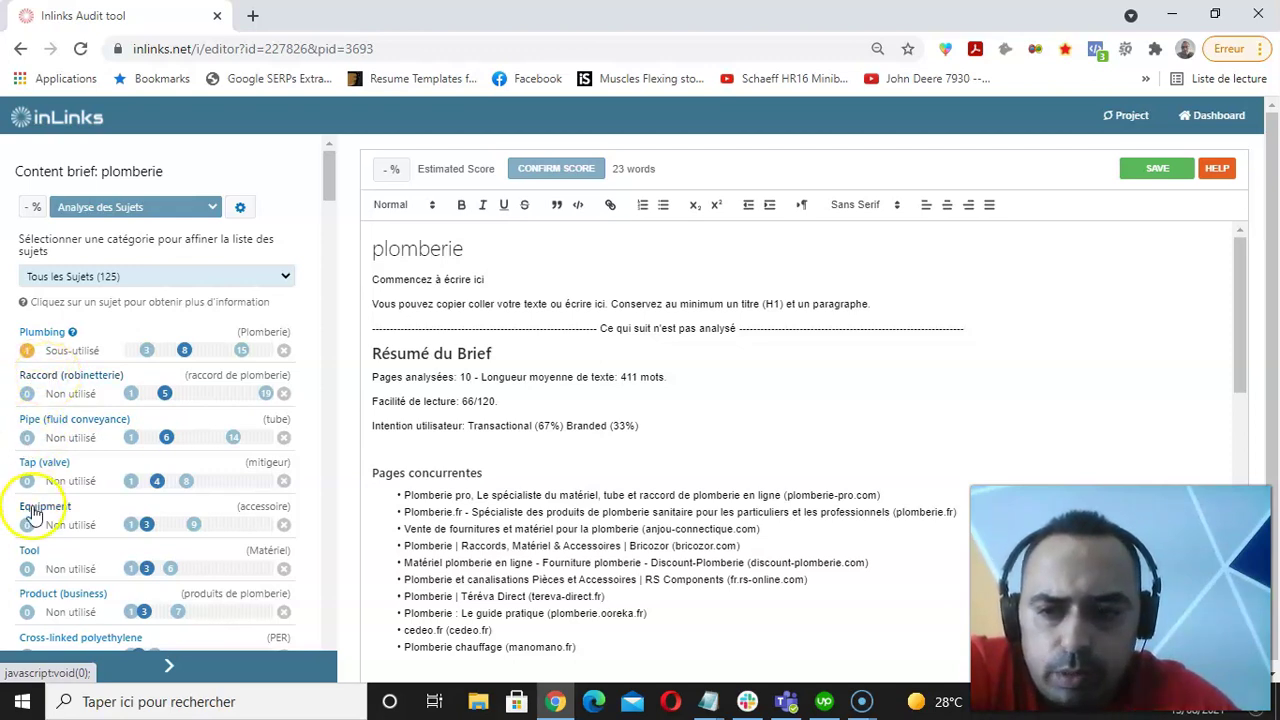
pyautogui.scroll(-1, 60, 478)
pyautogui.scroll(-1, 62, 470)
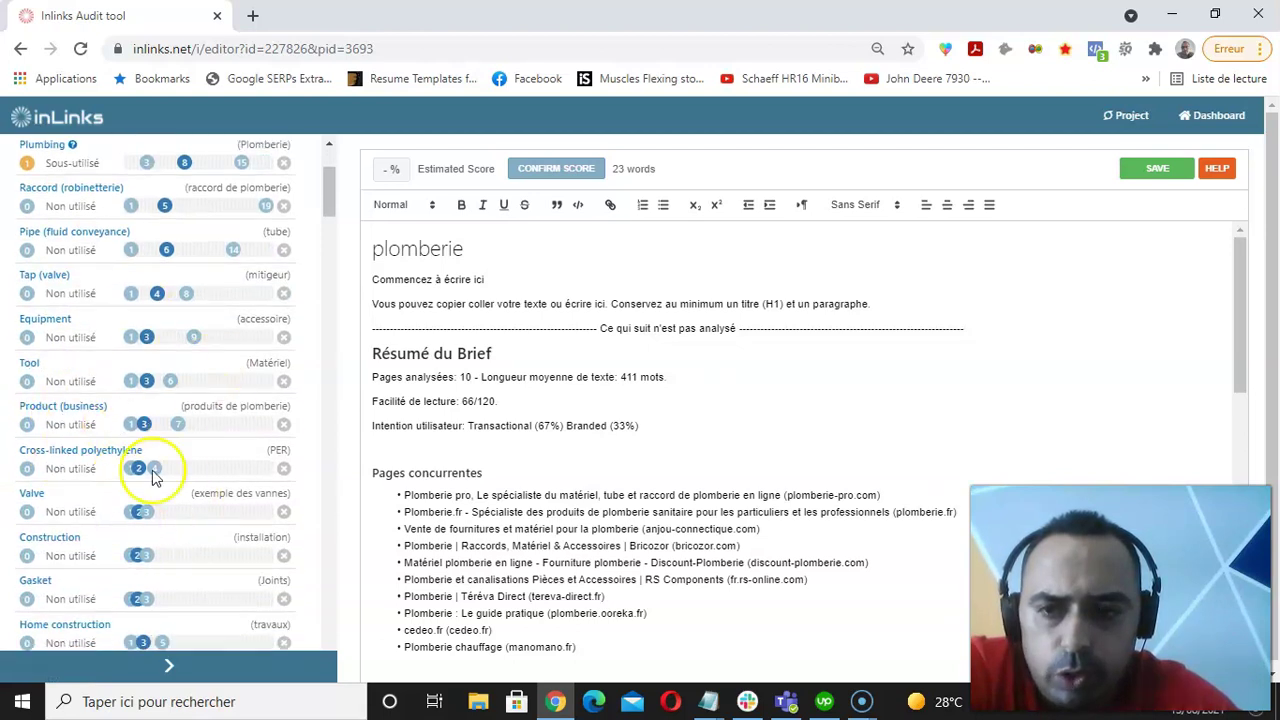
pyautogui.scroll(2, 172, 360)
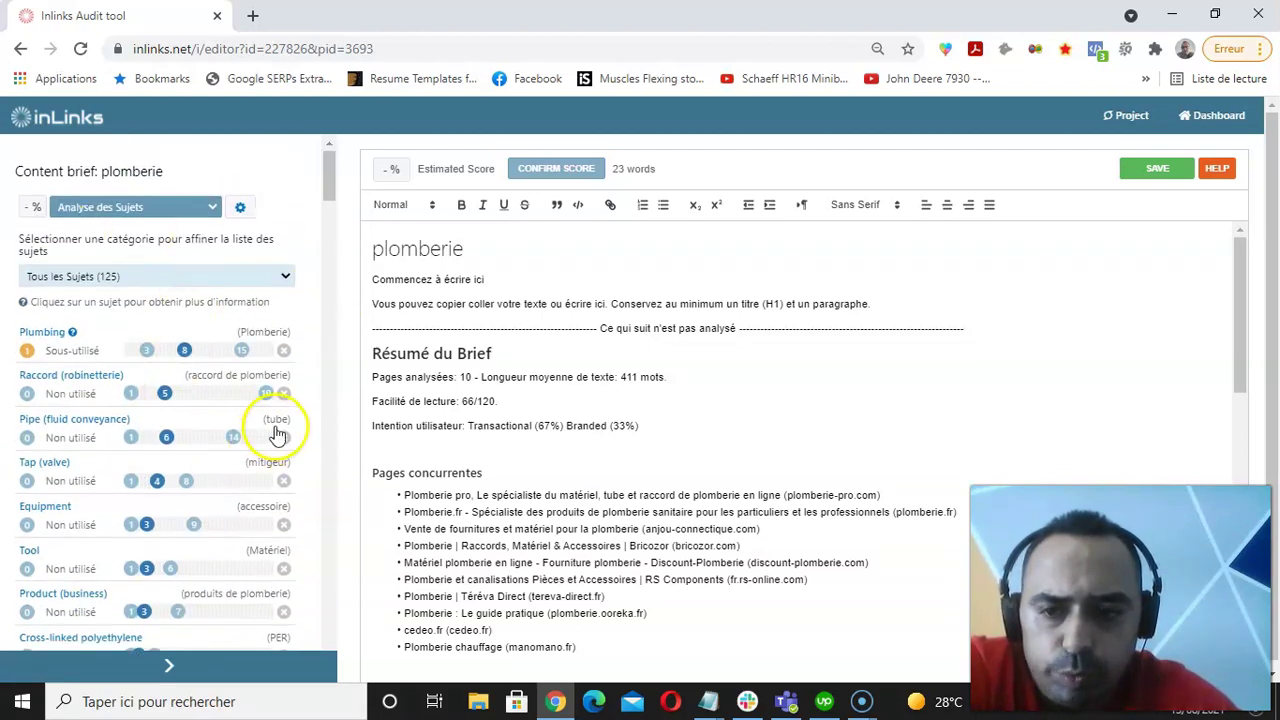
# - Expand the full analysis of the plomberie brief and examine the categories in the SERPs Orientation chart
pyautogui.click(213, 672)
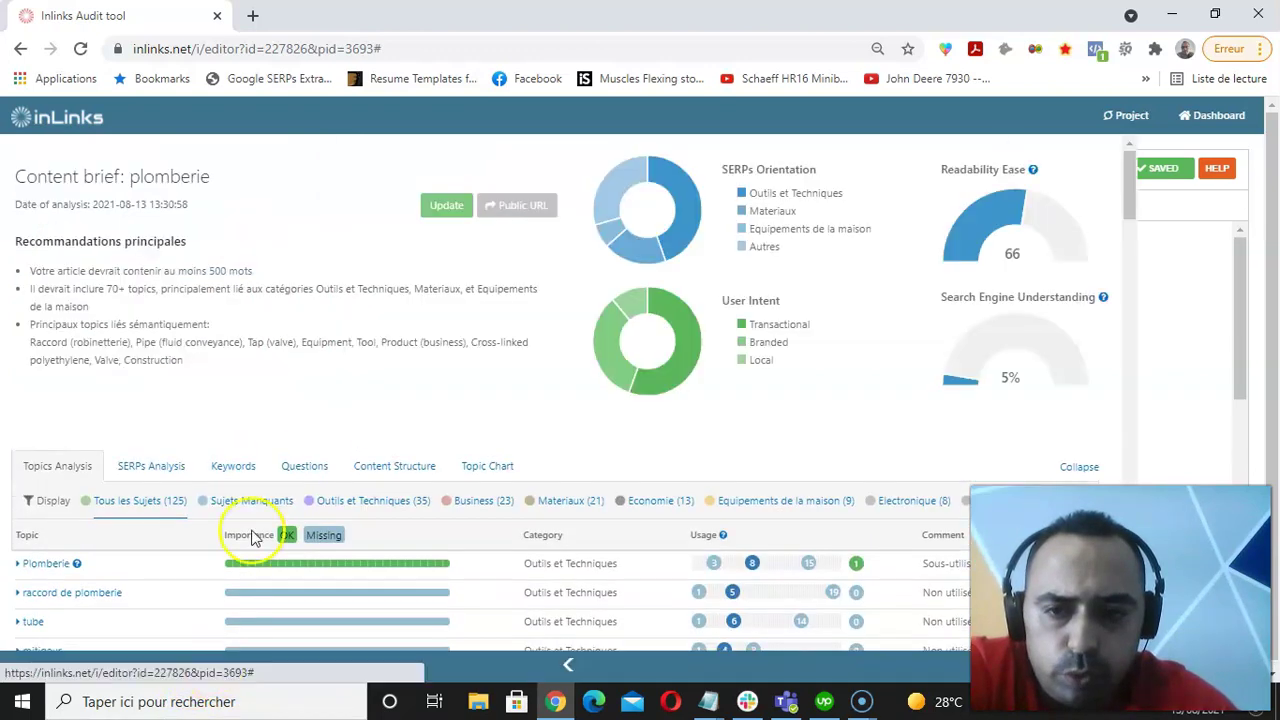
pyautogui.scroll(-2, 300, 260)
pyautogui.scroll(2, 110, 330)
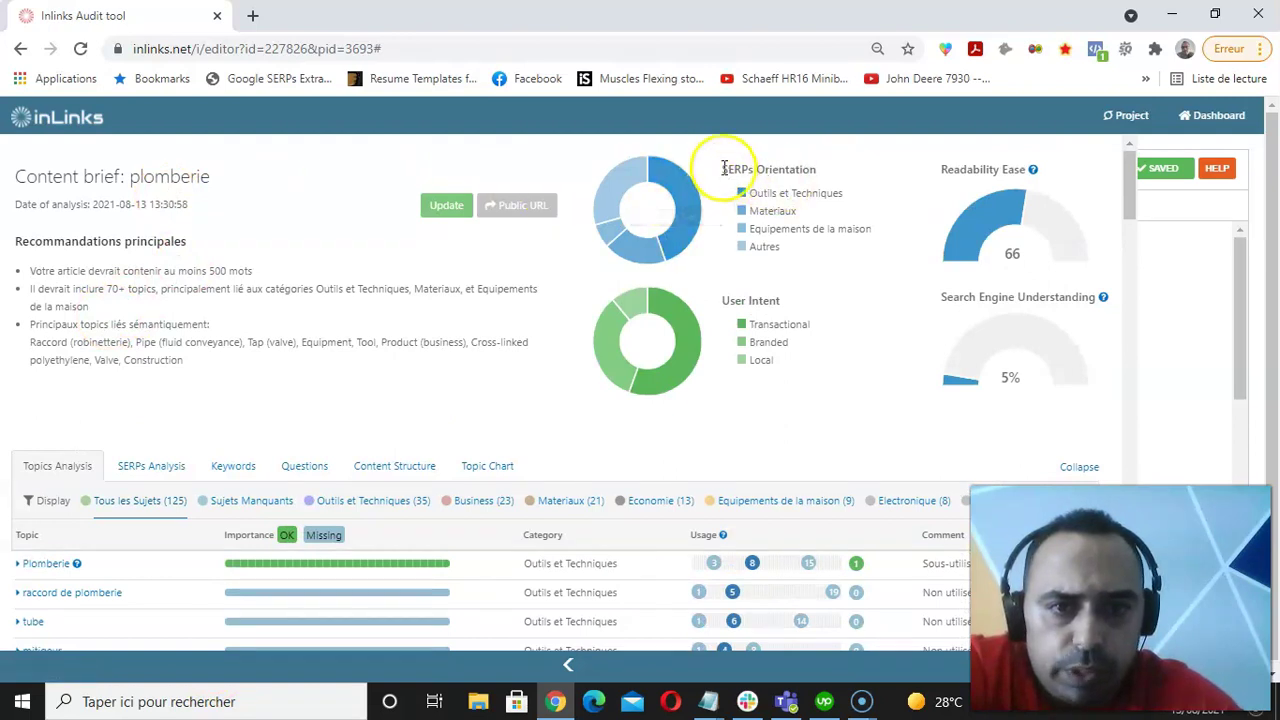
pyautogui.moveTo(722, 169); pyautogui.dragTo(805, 169)
pyautogui.click(817, 177)
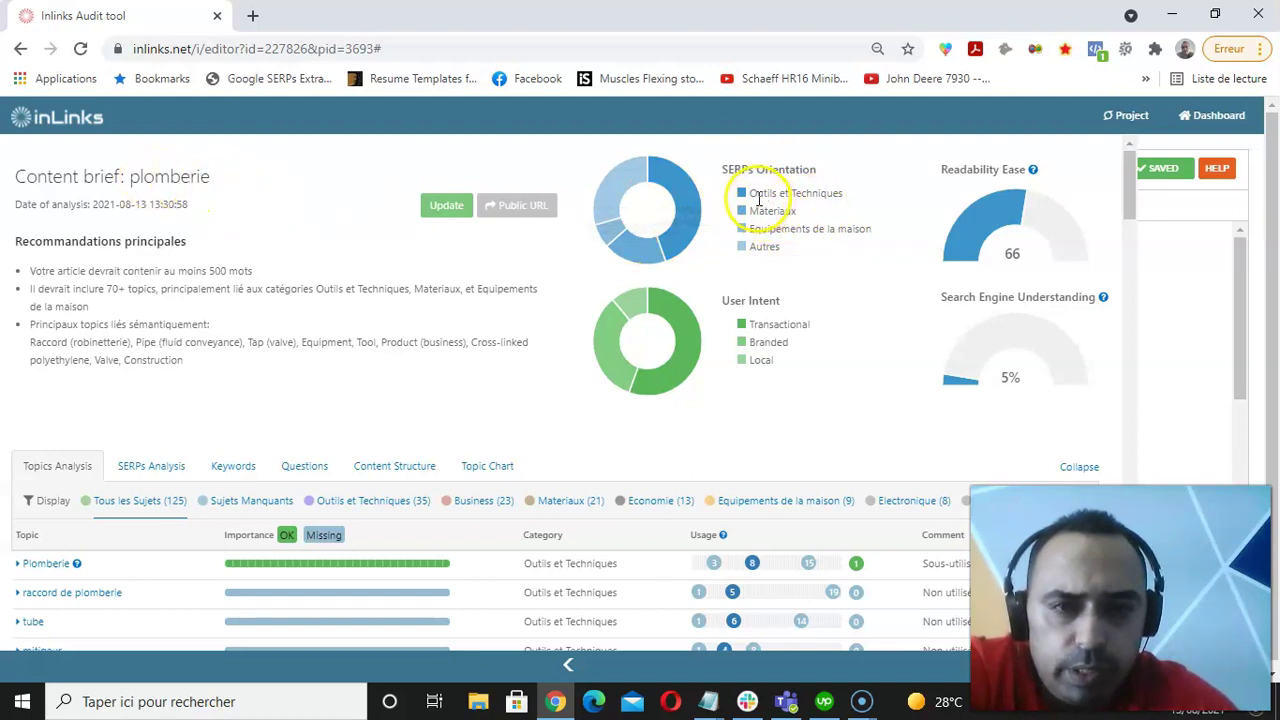
pyautogui.moveTo(752, 193); pyautogui.dragTo(843, 194)
pyautogui.click(722, 231)
# - Filter the topics analysis to the Outils et Techniques category and review the listed topics against the brief's recommendations
pyautogui.scroll(-3, 329, 306)
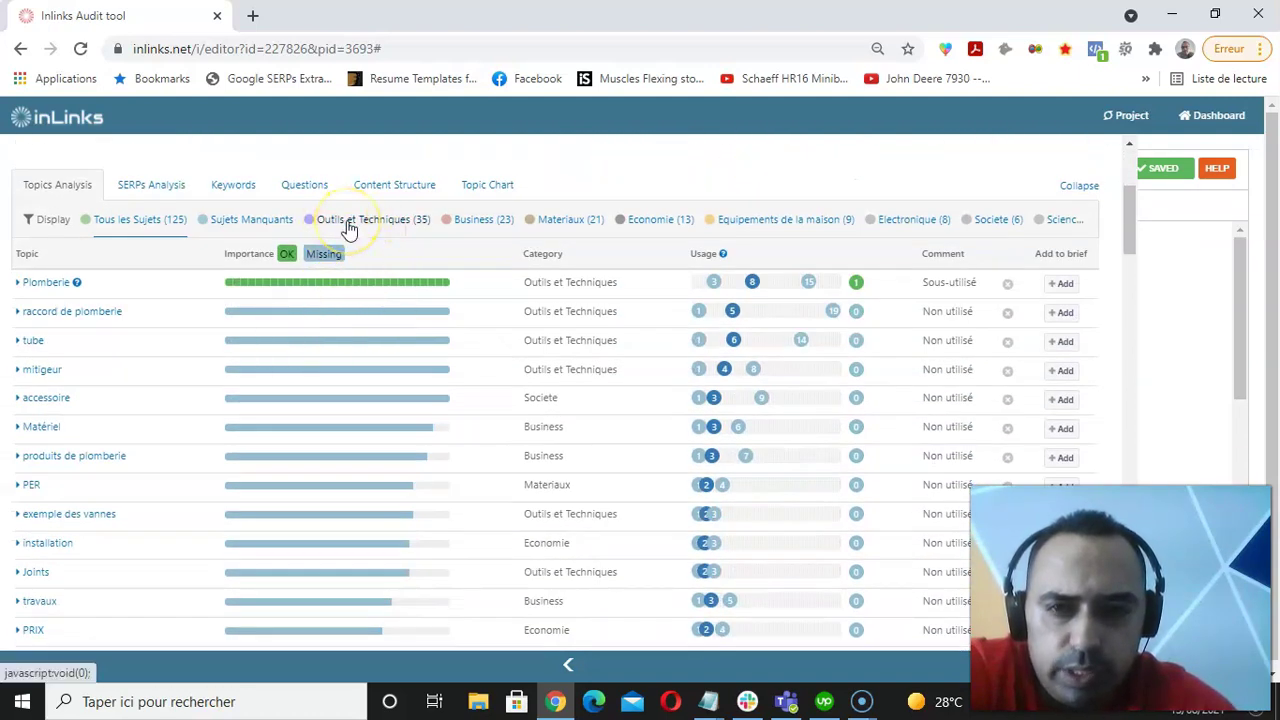
pyautogui.click(347, 222)
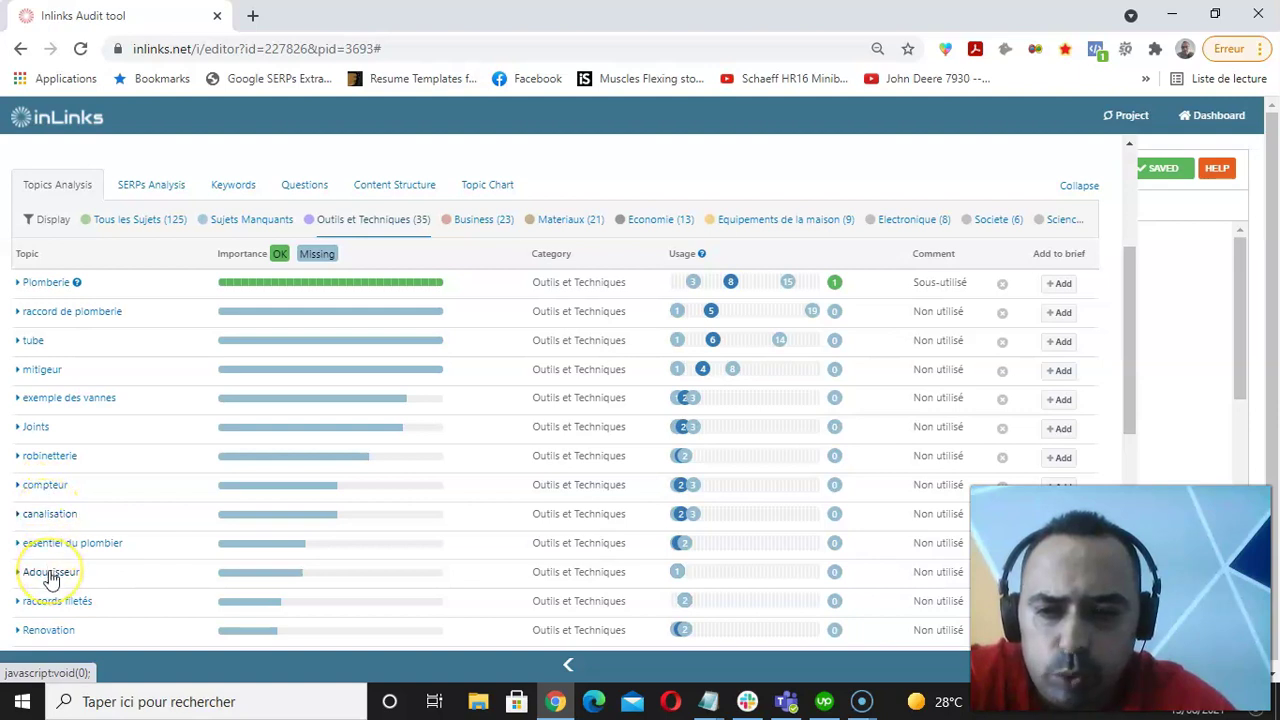
pyautogui.scroll(-3, 80, 335)
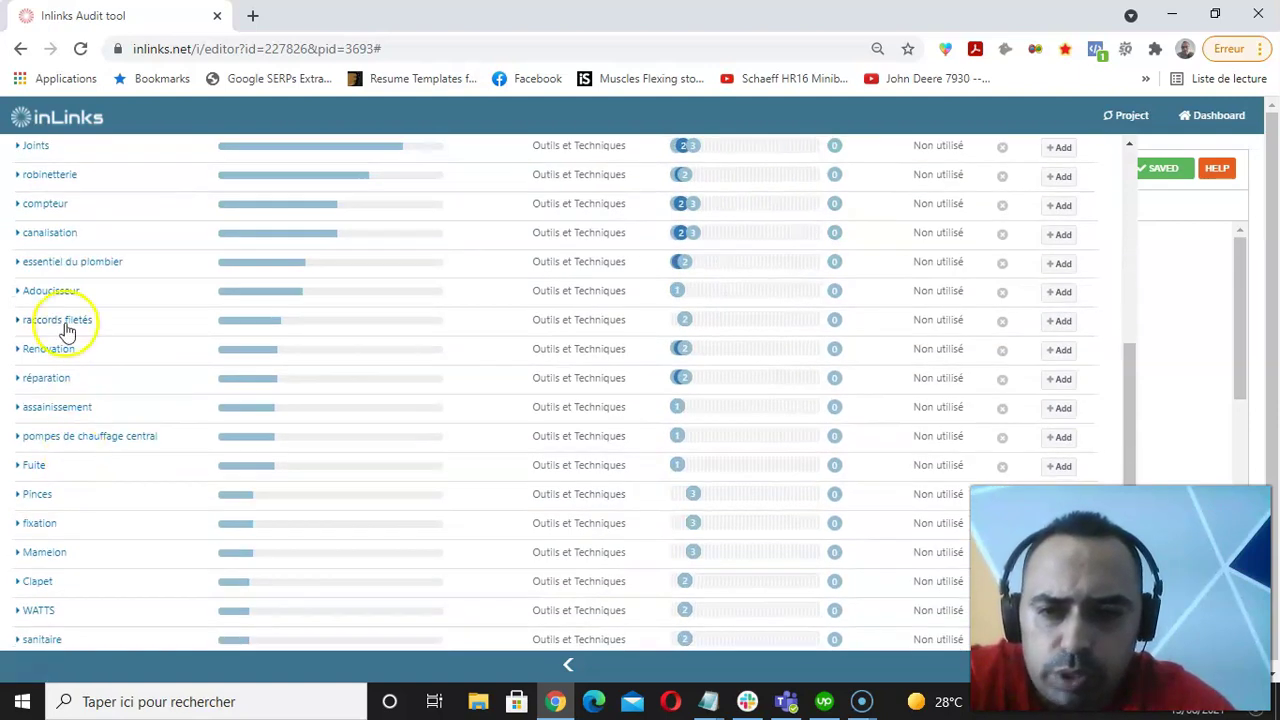
pyautogui.scroll(3, 63, 329)
pyautogui.scroll(1, 66, 330)
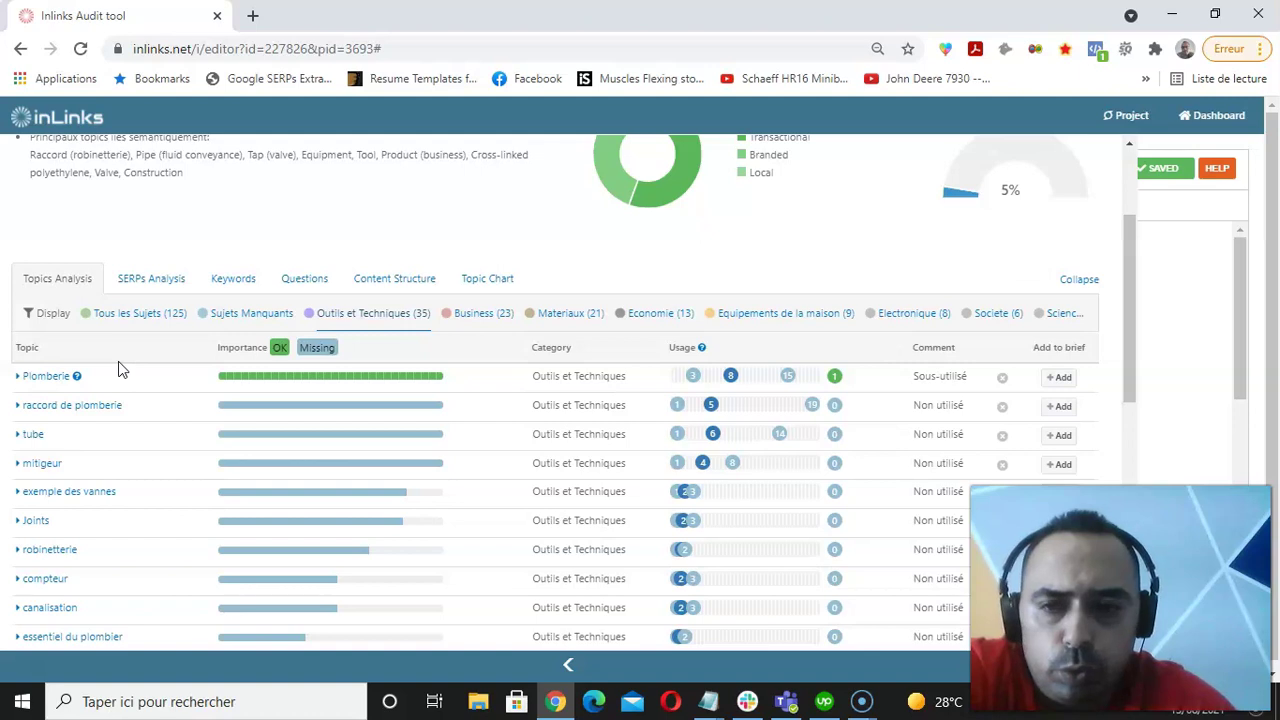
pyautogui.scroll(2, 118, 361)
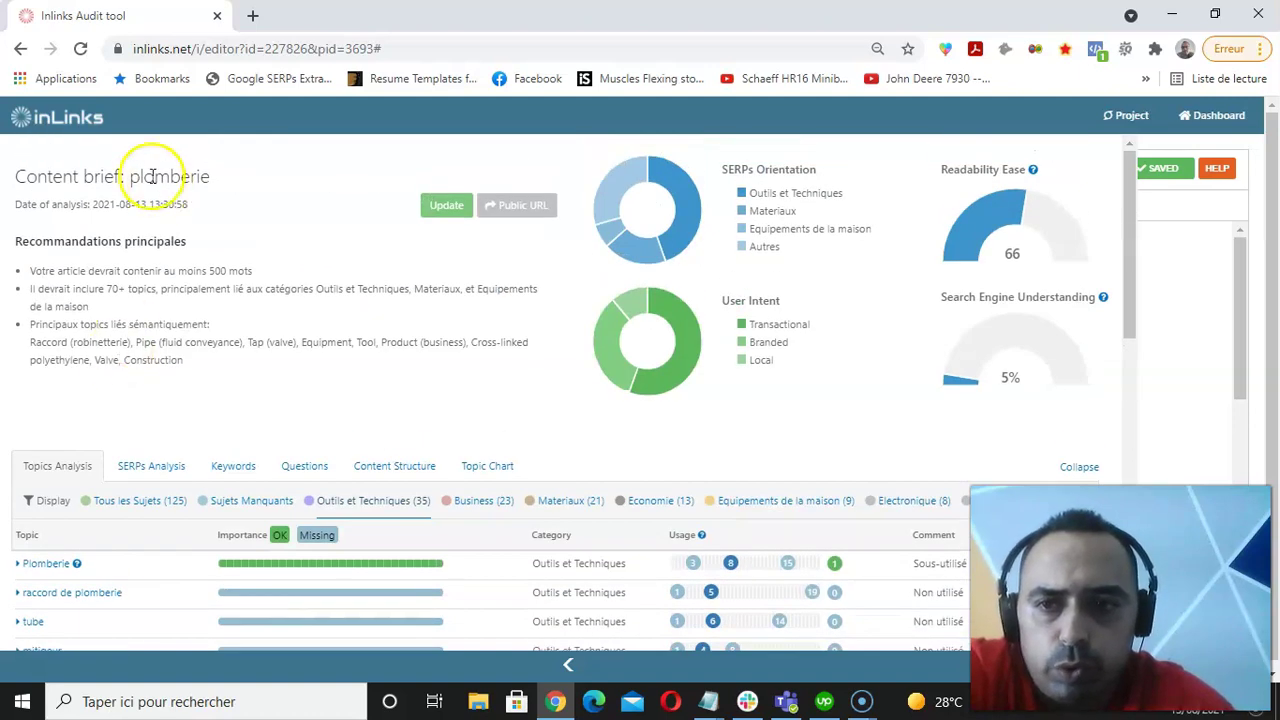
pyautogui.scroll(-2, 209, 225)
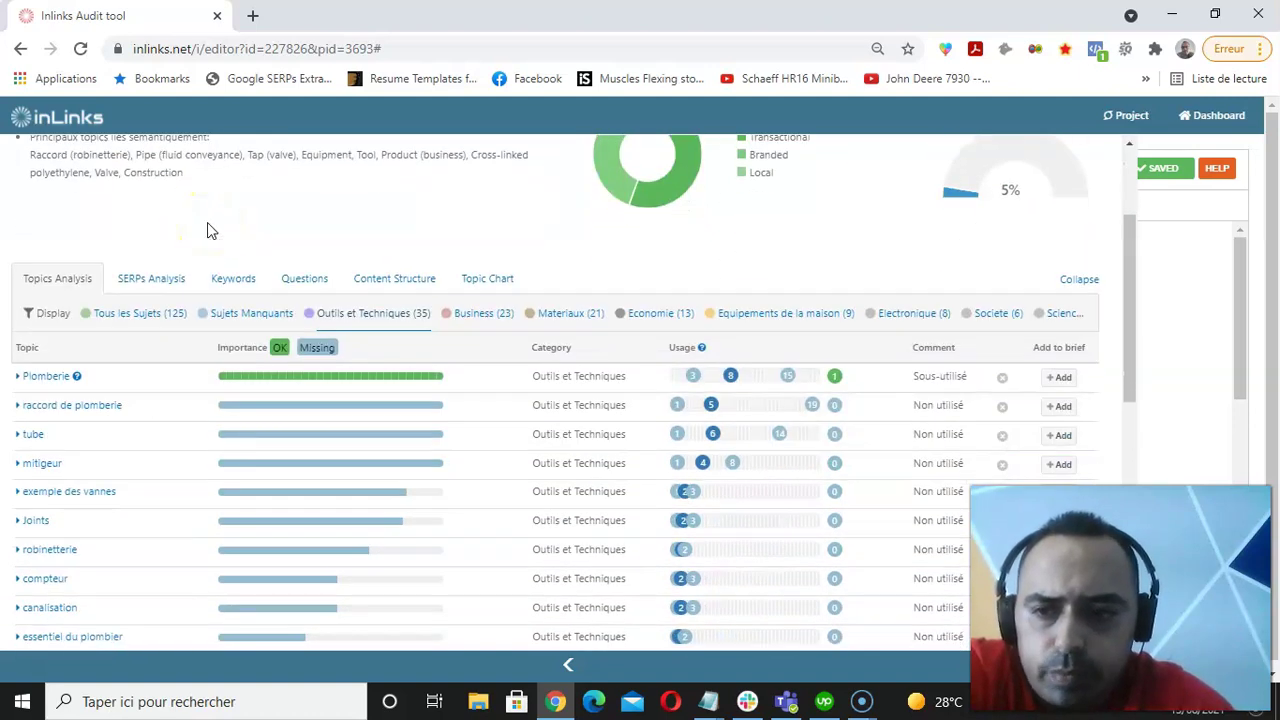
pyautogui.scroll(-1, 29, 314)
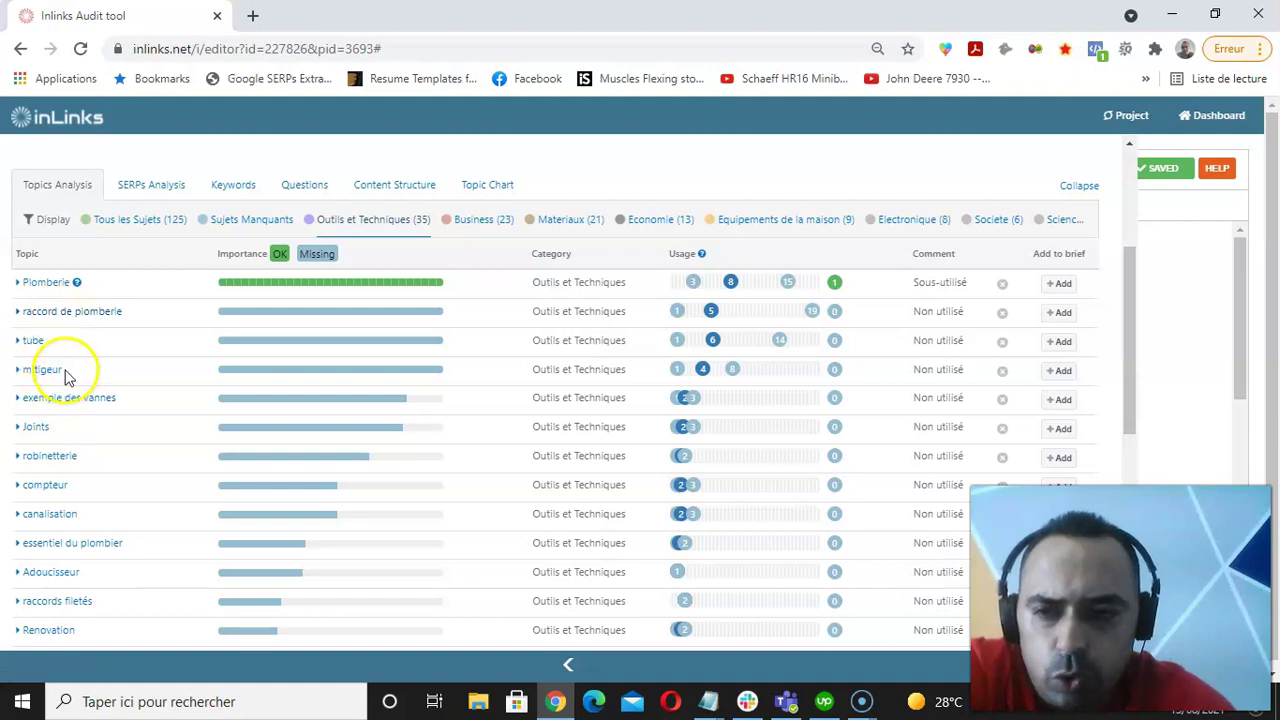
# - View the details of the Joints topic, including its synonyms and related subjects, and close them
pyautogui.click(33, 428)
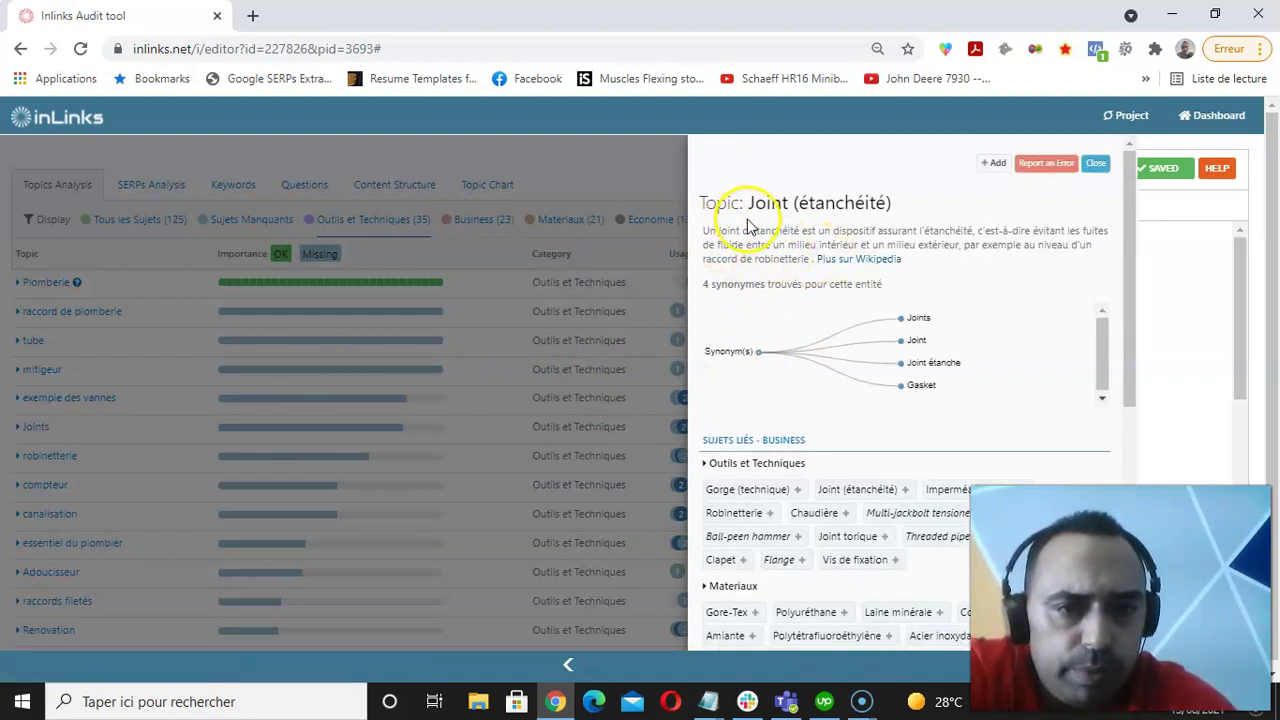
pyautogui.scroll(-5, 800, 300)
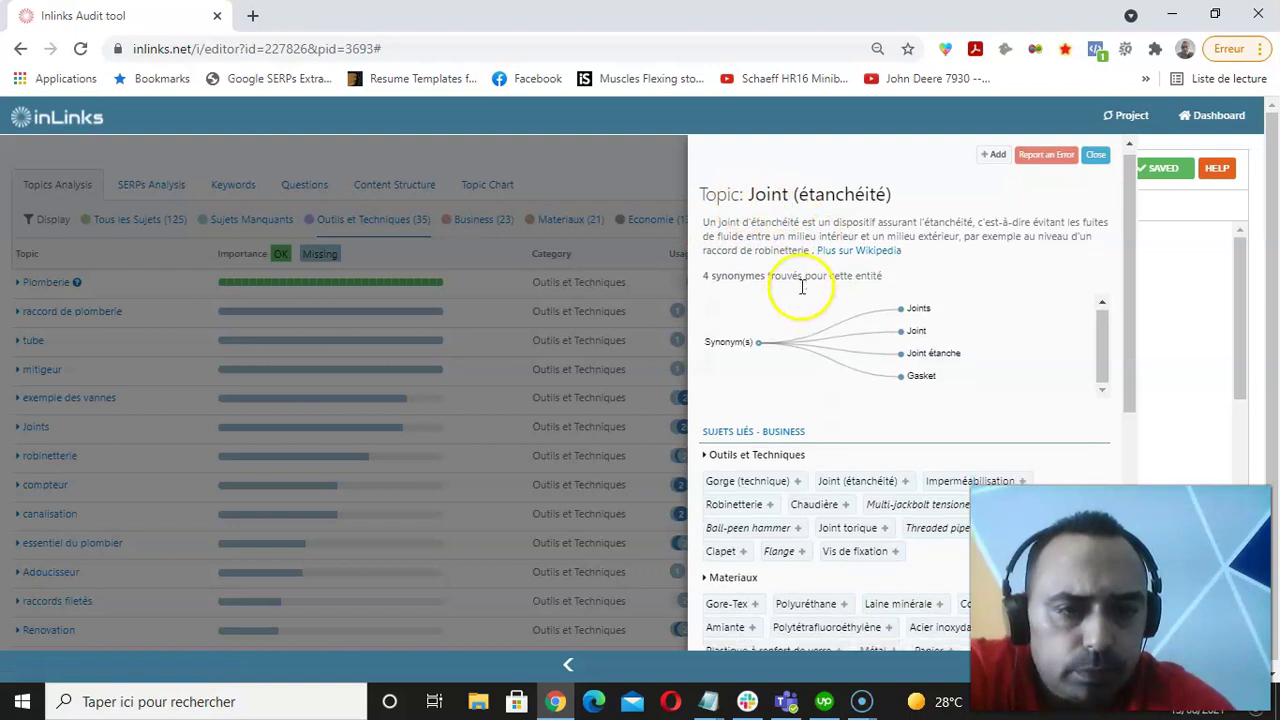
pyautogui.scroll(3, 806, 337)
pyautogui.scroll(4, 901, 290)
pyautogui.click(1089, 157)
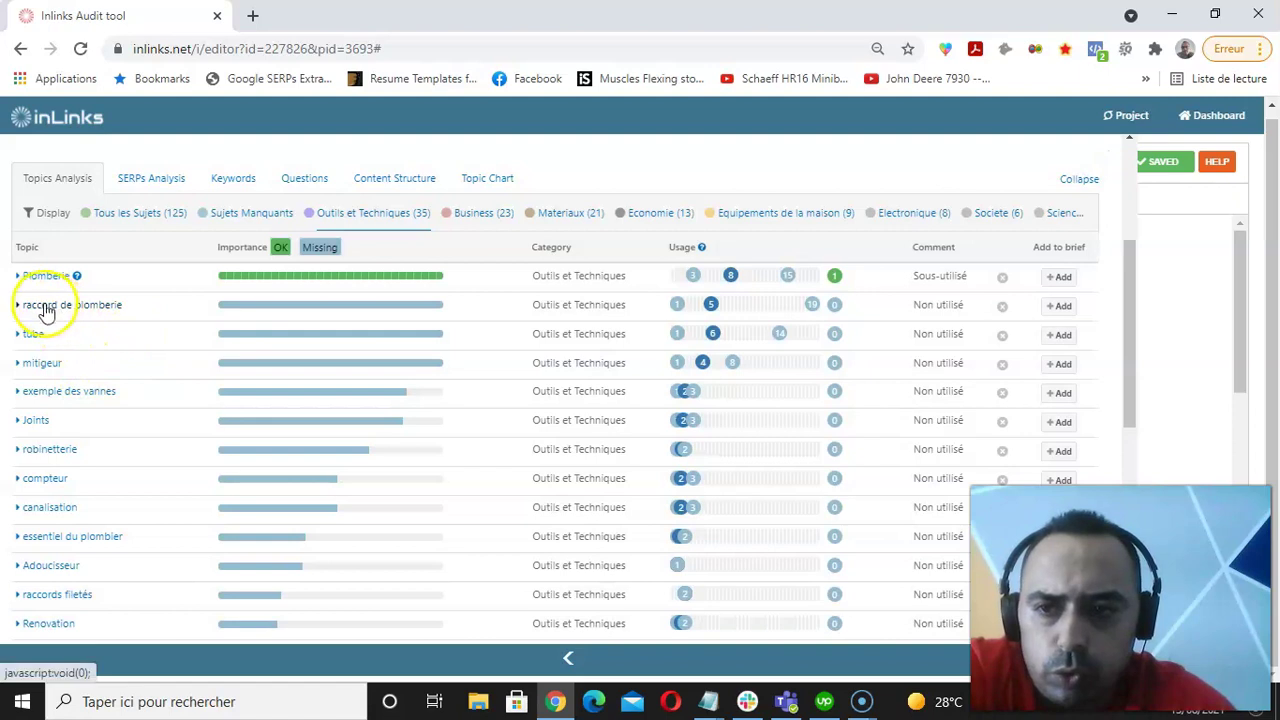
# - View the details of the raccord de plomberie topic, read its related questions and synonyms, and close them
pyautogui.click(48, 313)
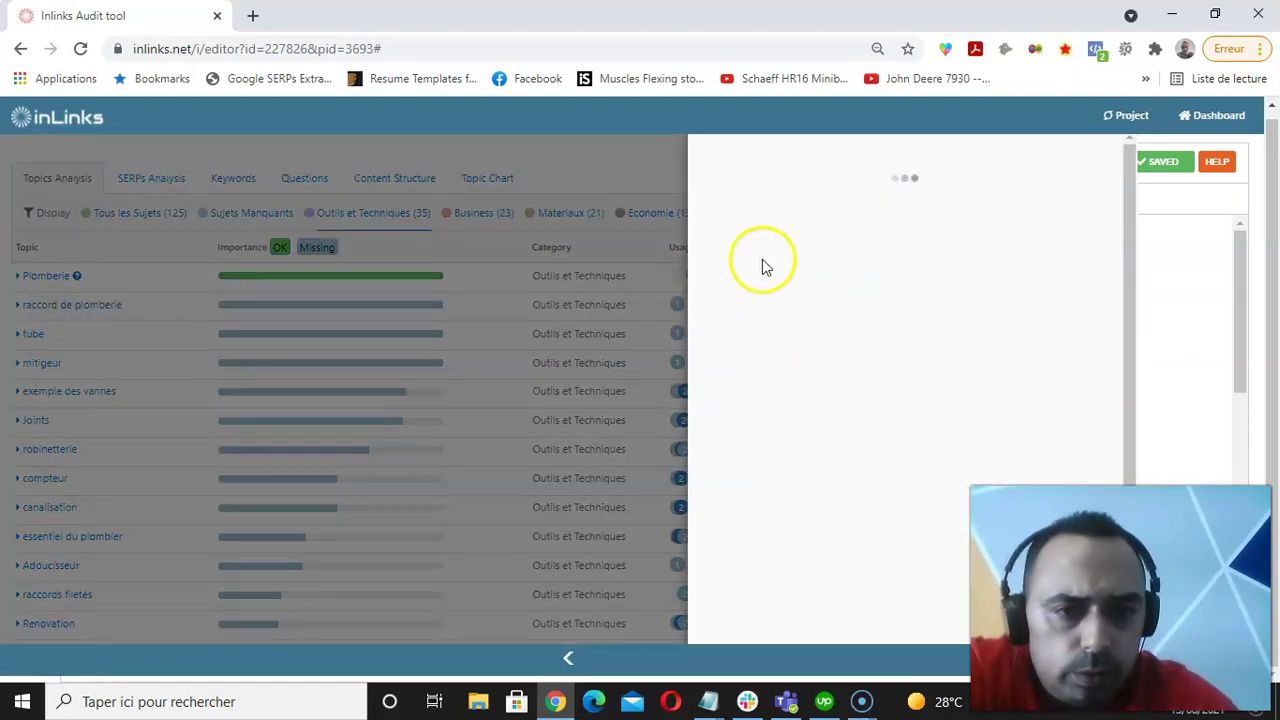
pyautogui.scroll(-4, 777, 286)
pyautogui.scroll(-3, 777, 262)
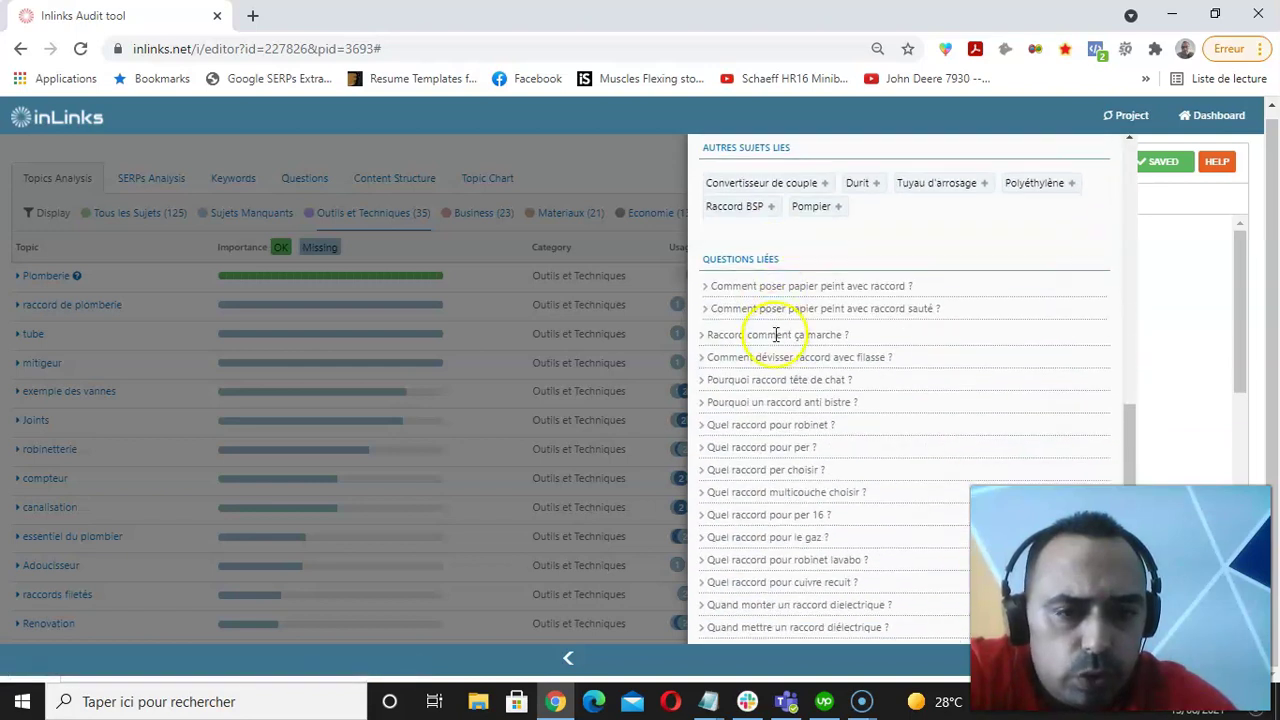
pyautogui.scroll(2, 834, 343)
pyautogui.scroll(-3, 840, 284)
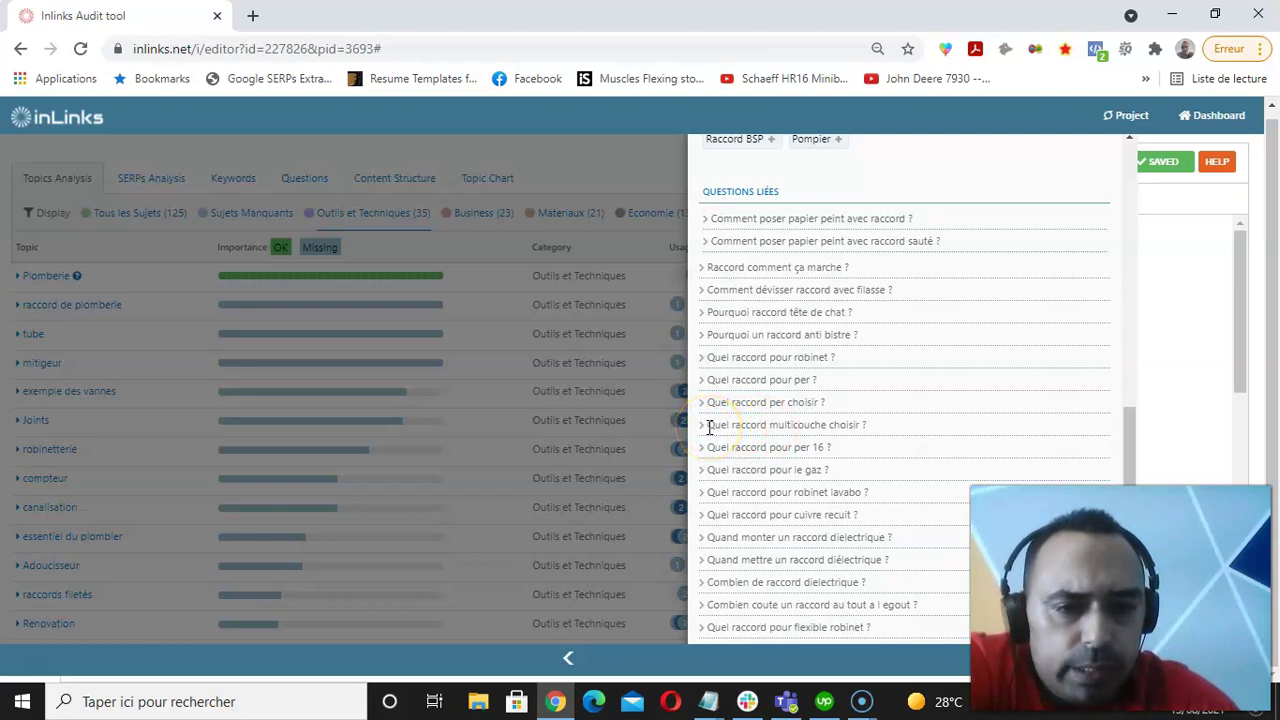
pyautogui.click(867, 426)
pyautogui.scroll(-1, 855, 400)
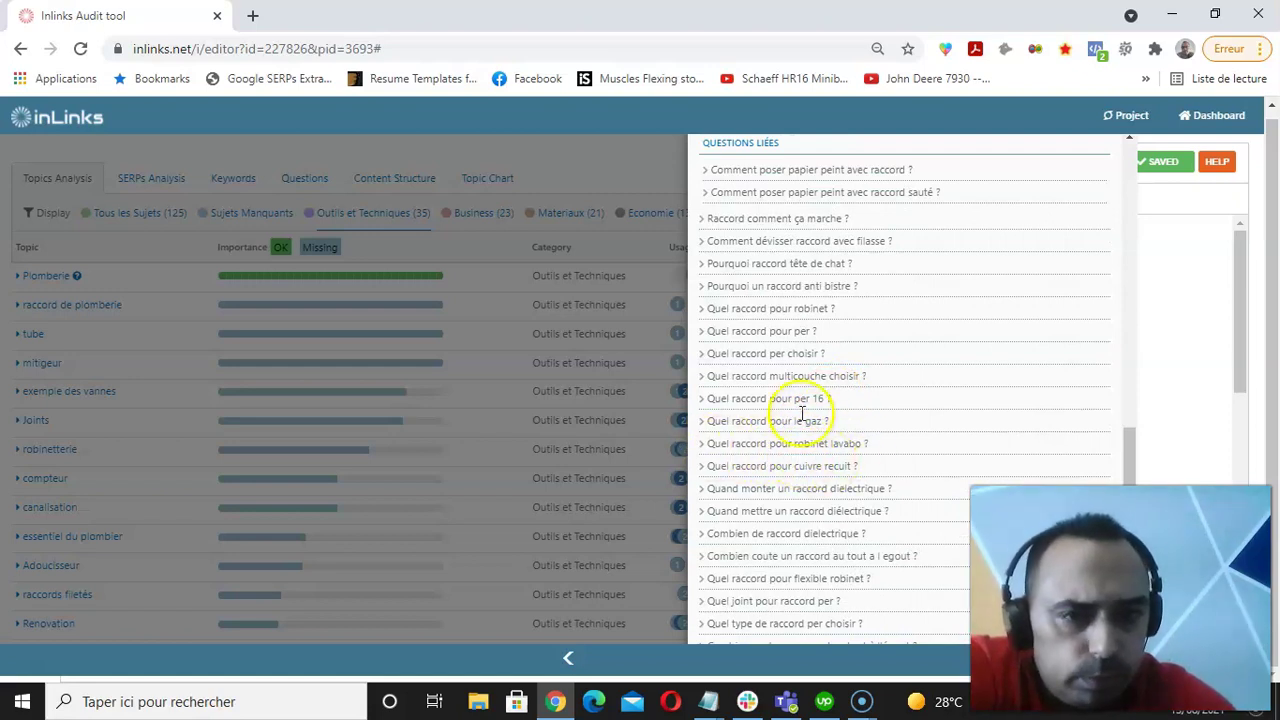
pyautogui.scroll(2, 790, 390)
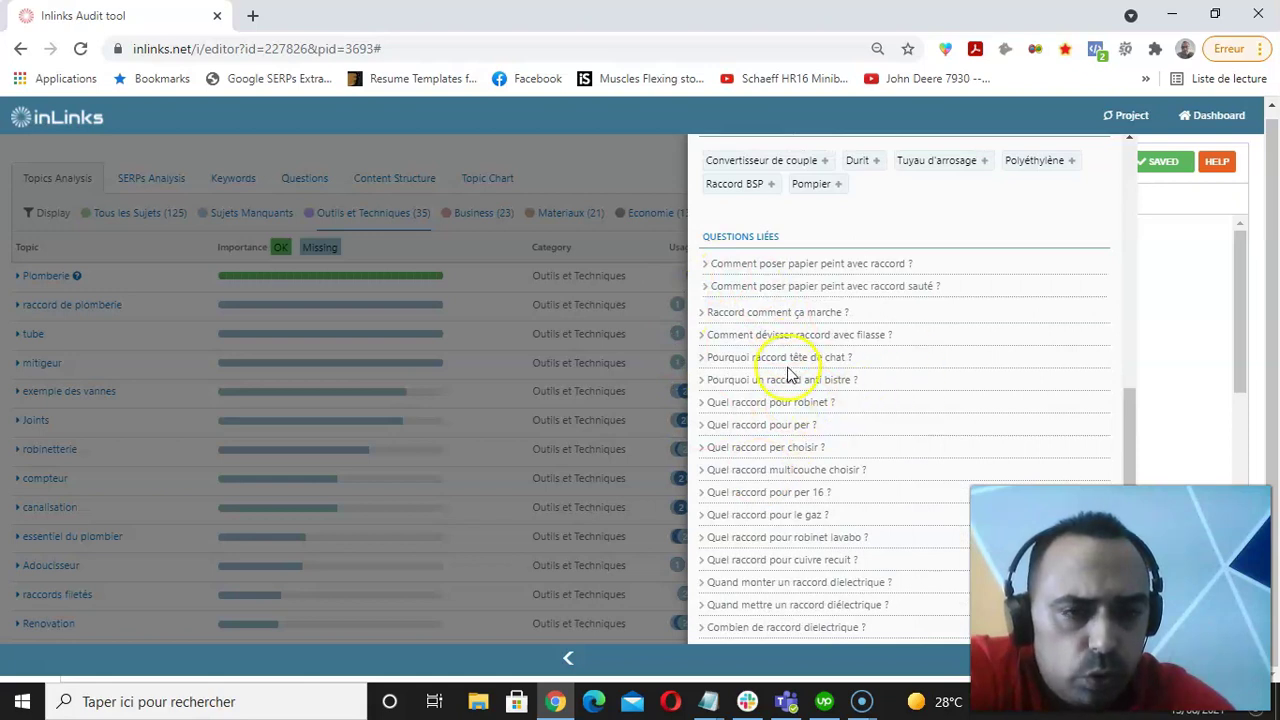
pyautogui.scroll(10, 790, 375)
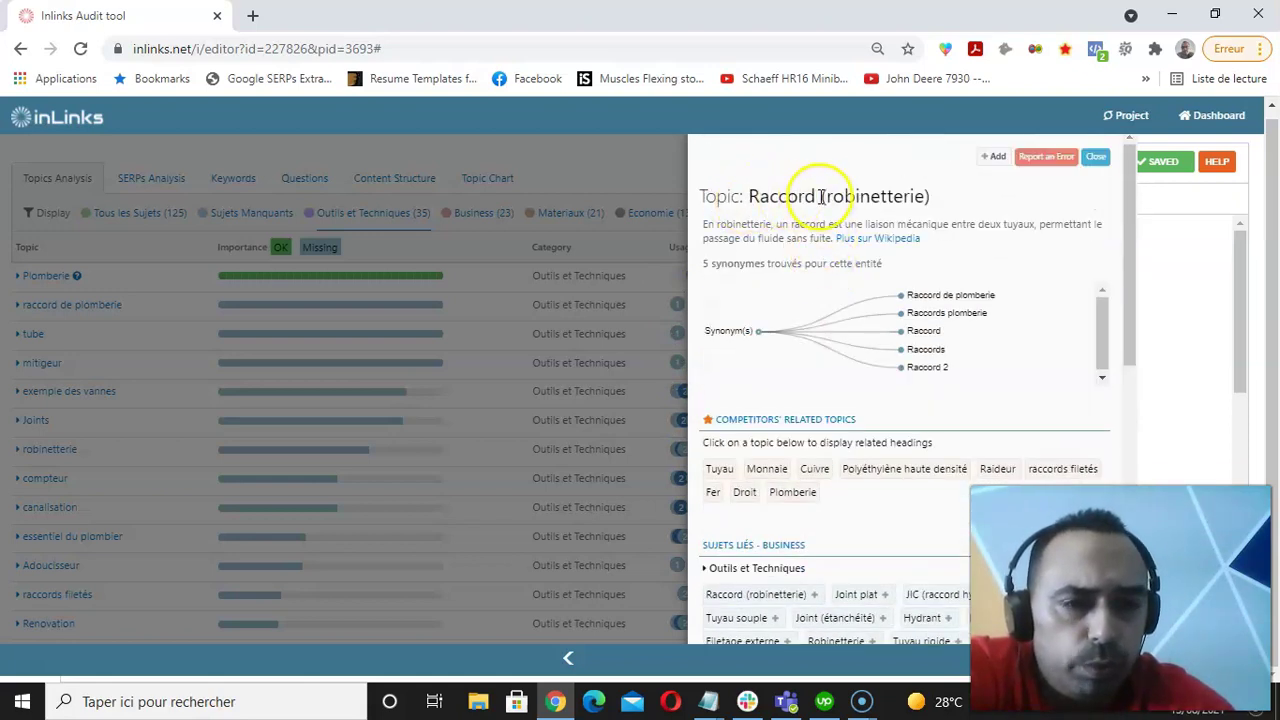
pyautogui.scroll(-10, 786, 266)
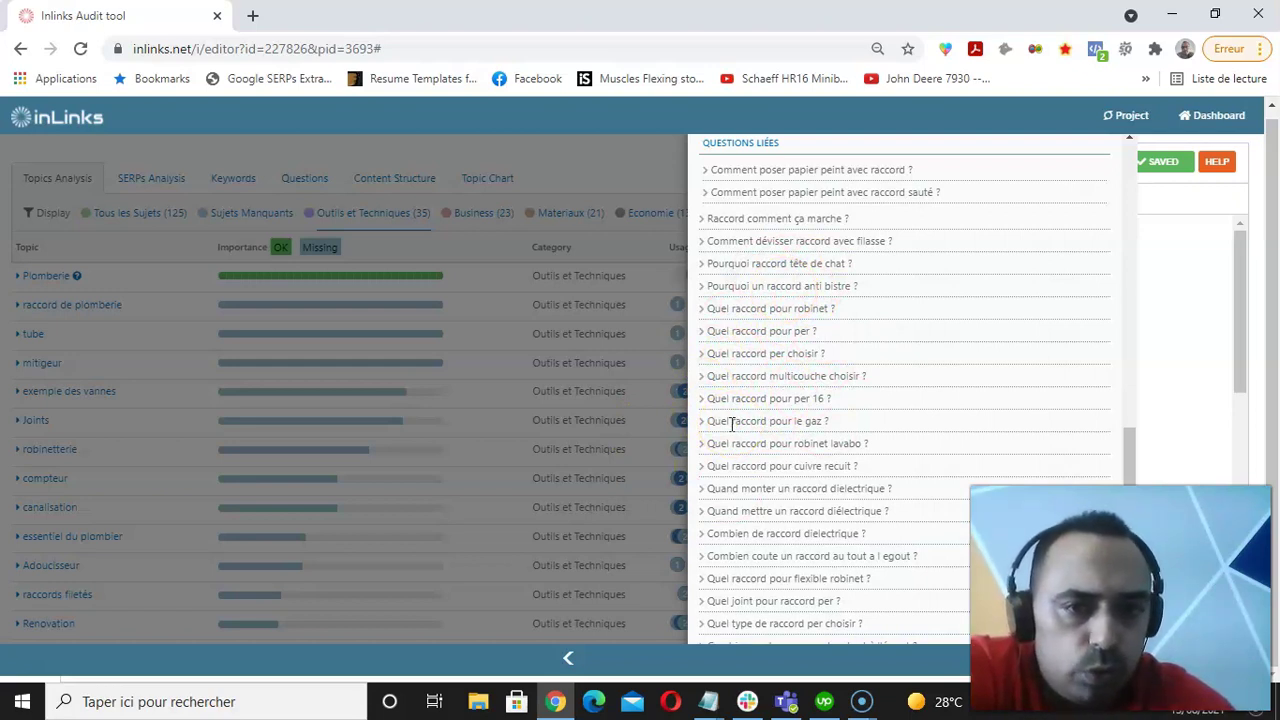
pyautogui.scroll(10, 740, 400)
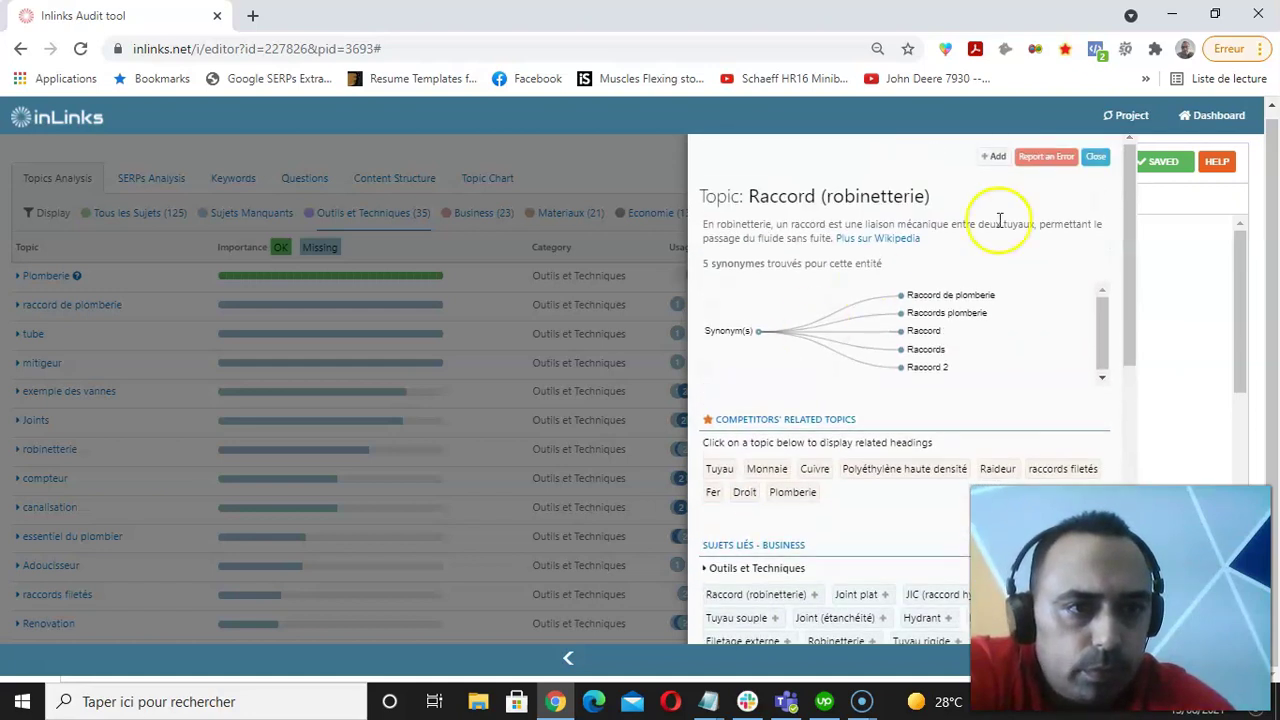
pyautogui.click(612, 172)
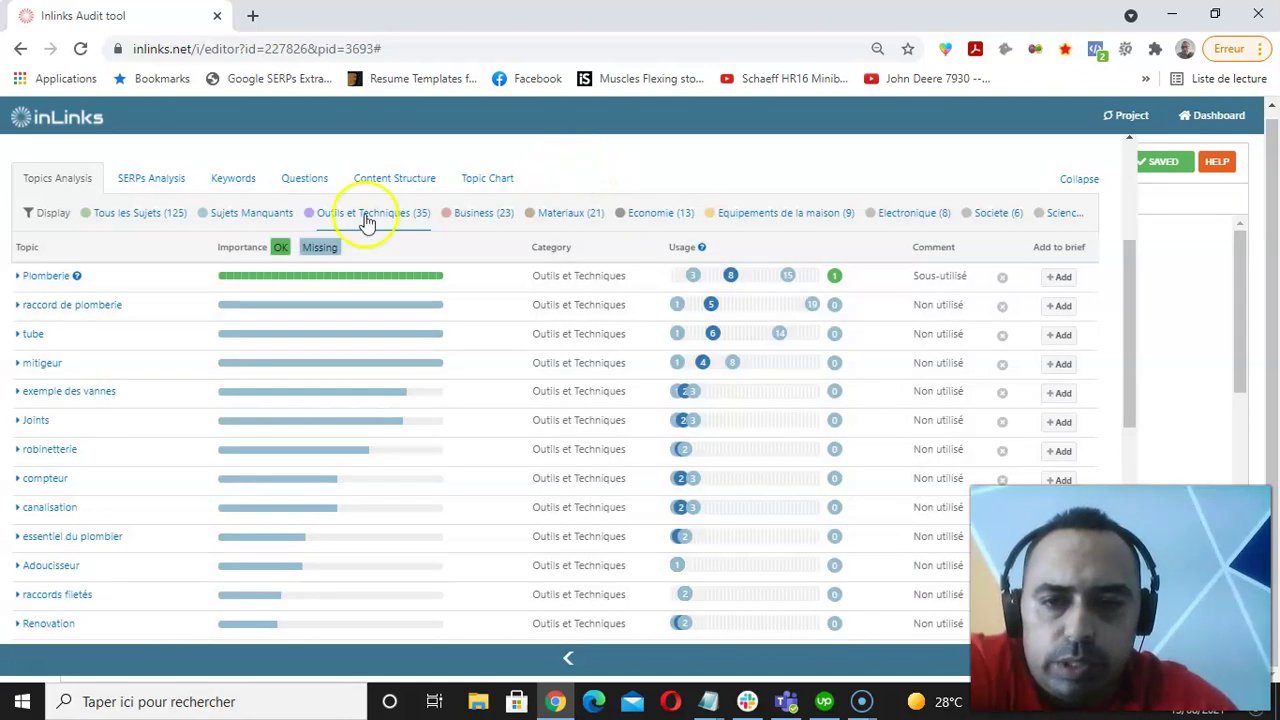
pyautogui.scroll(3, 570, 390)
pyautogui.scroll(-2, 570, 390)
pyautogui.scroll(3, 570, 390)
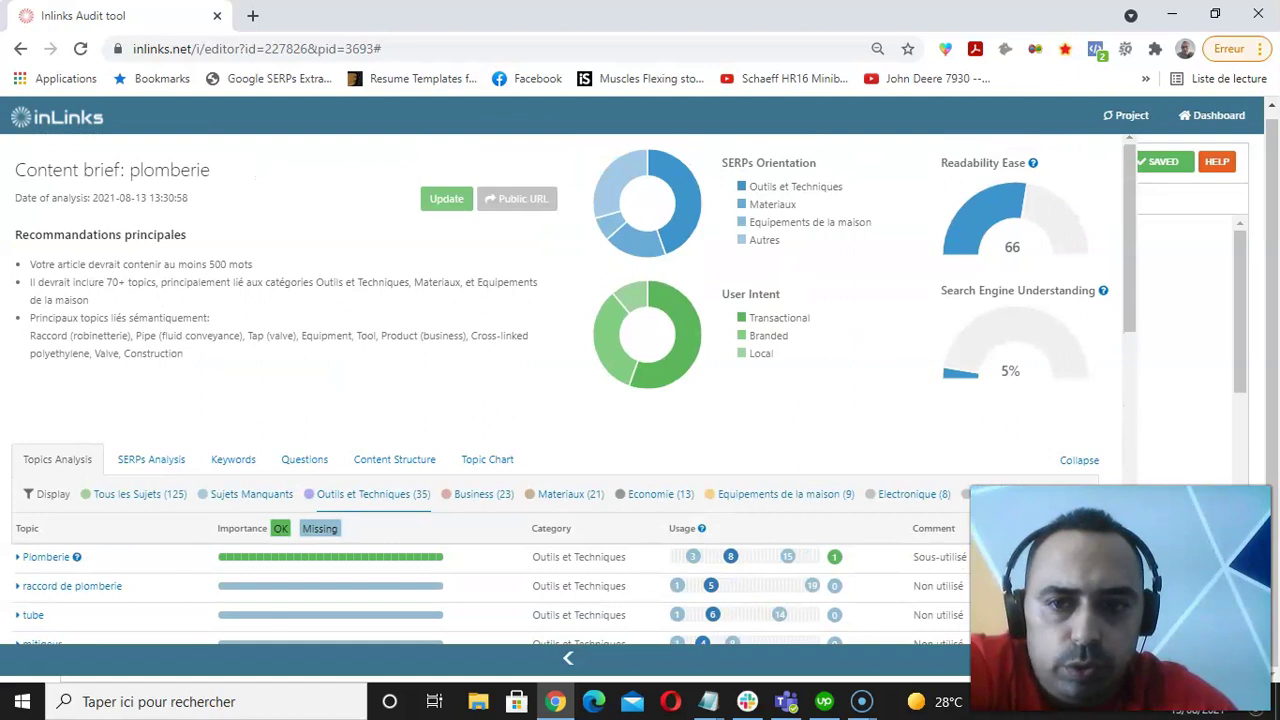